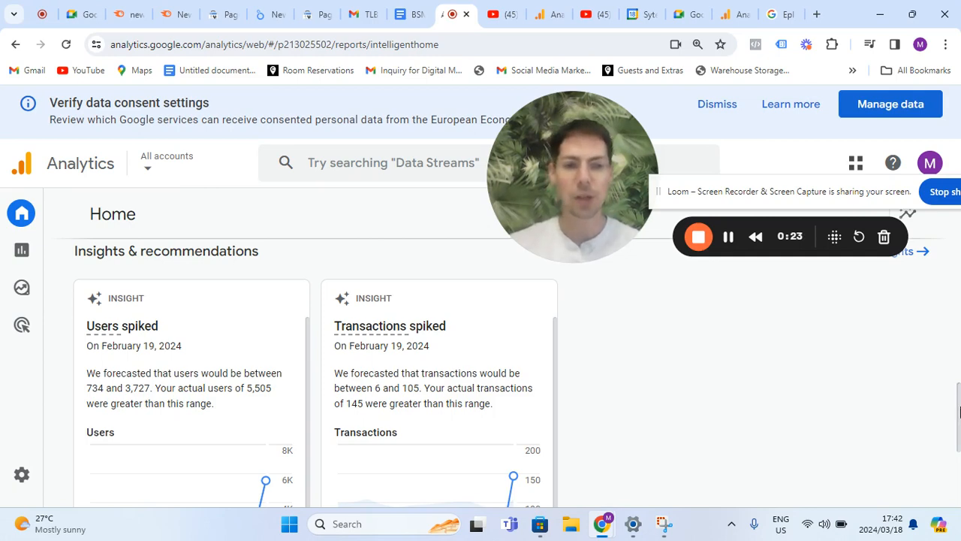
Look over the home page's Insights & recommendations and set the page zoom to 100%.
left_click_drag(960, 412, 940, 180)
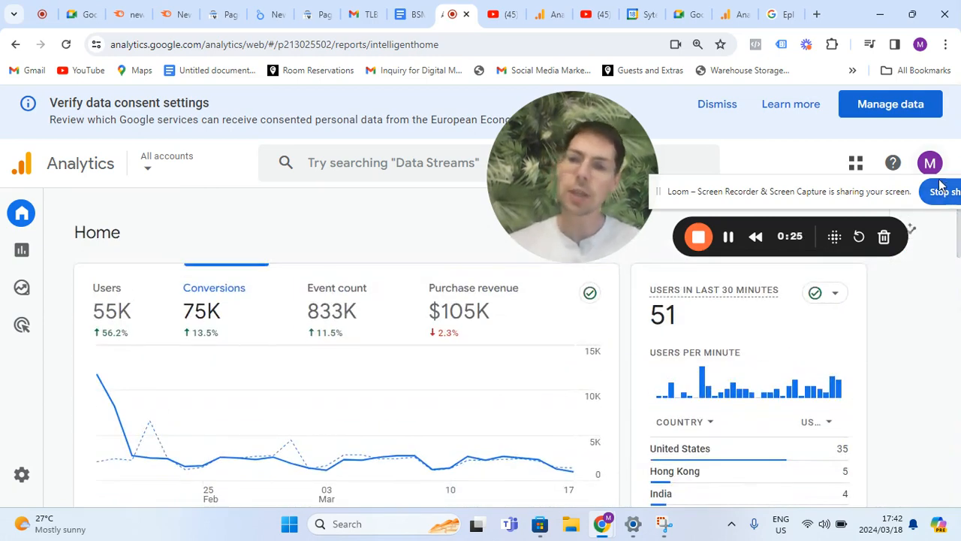
mouse_move(3, 218)
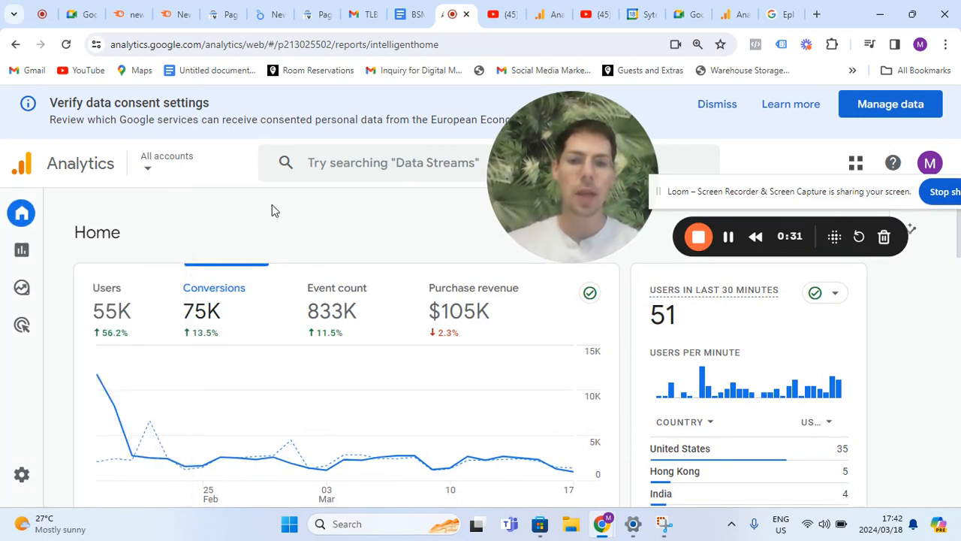
left_click_drag(960, 253, 935, 425)
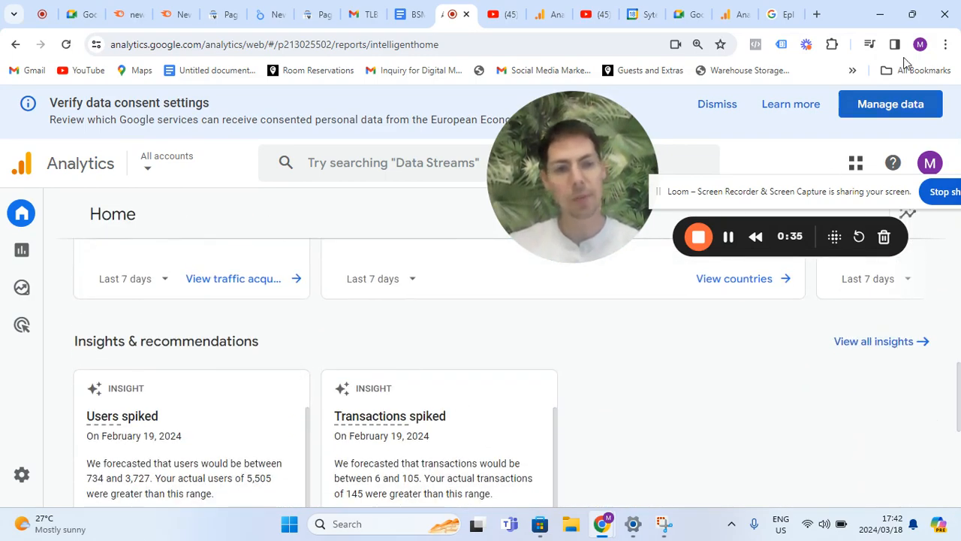
left_click(945, 44)
left_click(848, 317)
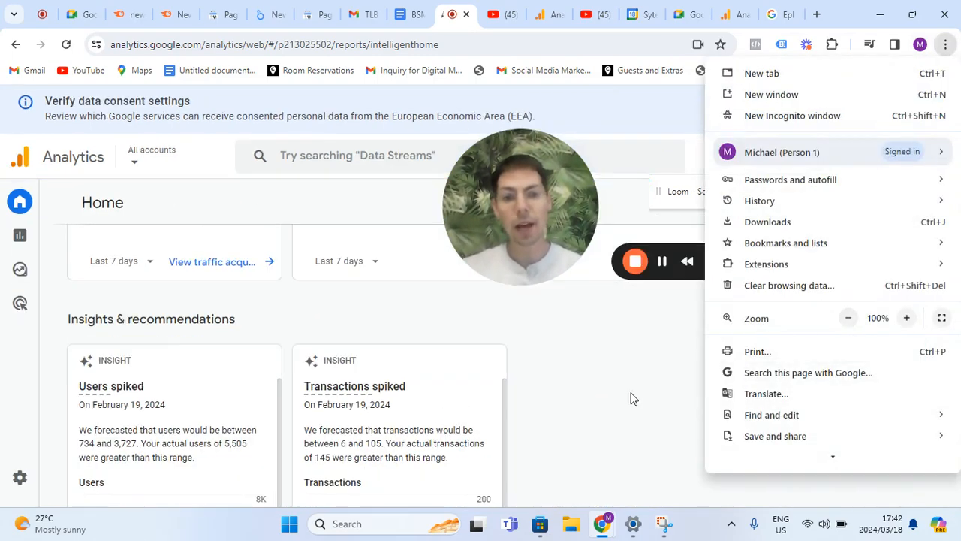
left_click(630, 394)
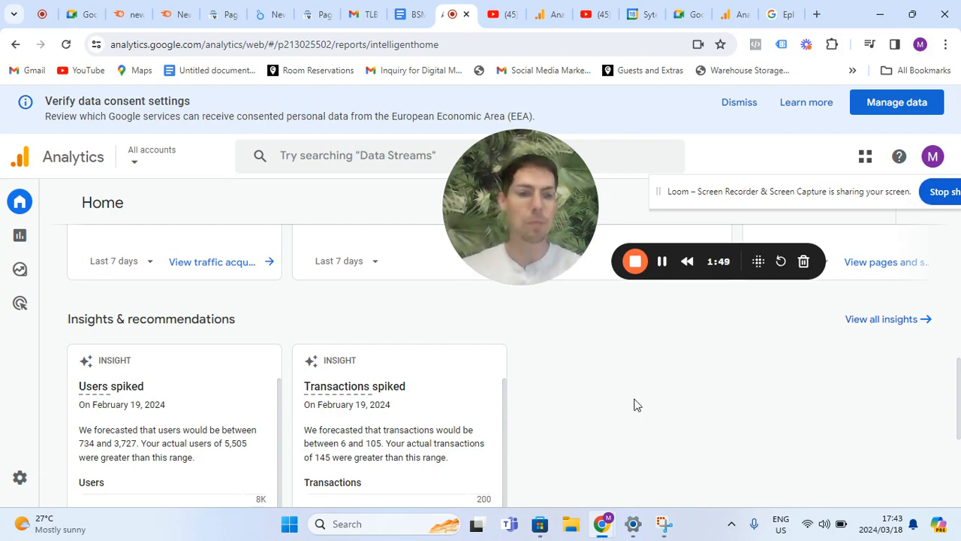
Open the full insights page and bring up the property's list of existing custom insights.
left_click(900, 328)
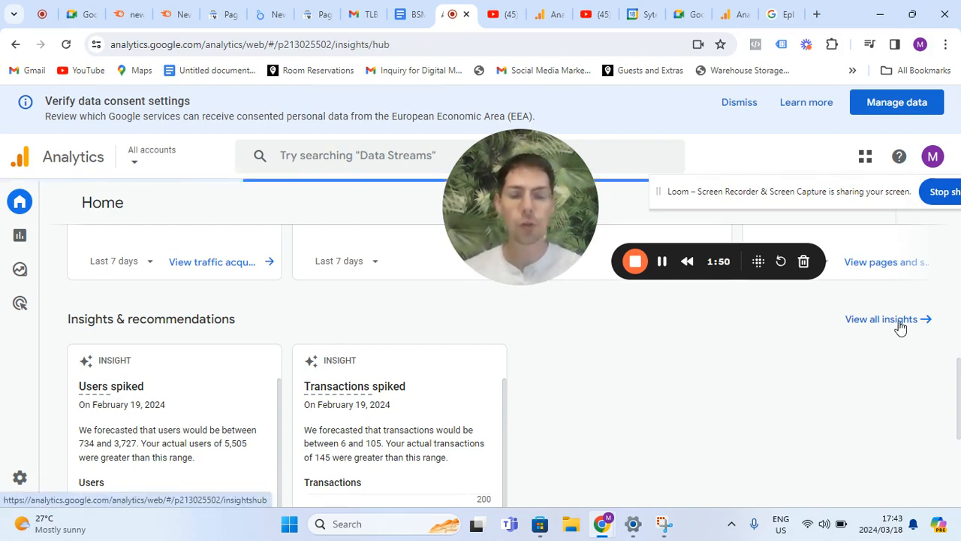
left_click_drag(500, 174, 66, 135)
mouse_move(229, 295)
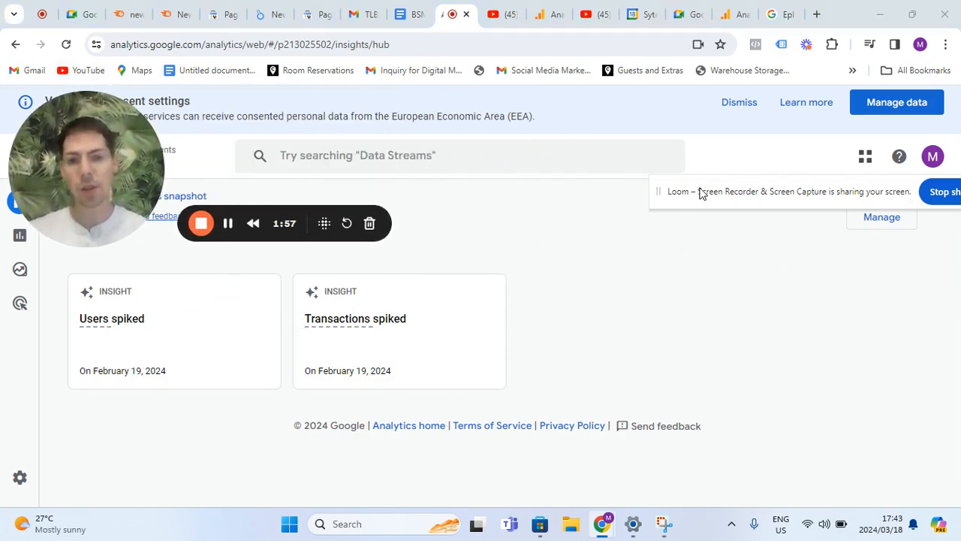
left_click_drag(704, 193, 101, 512)
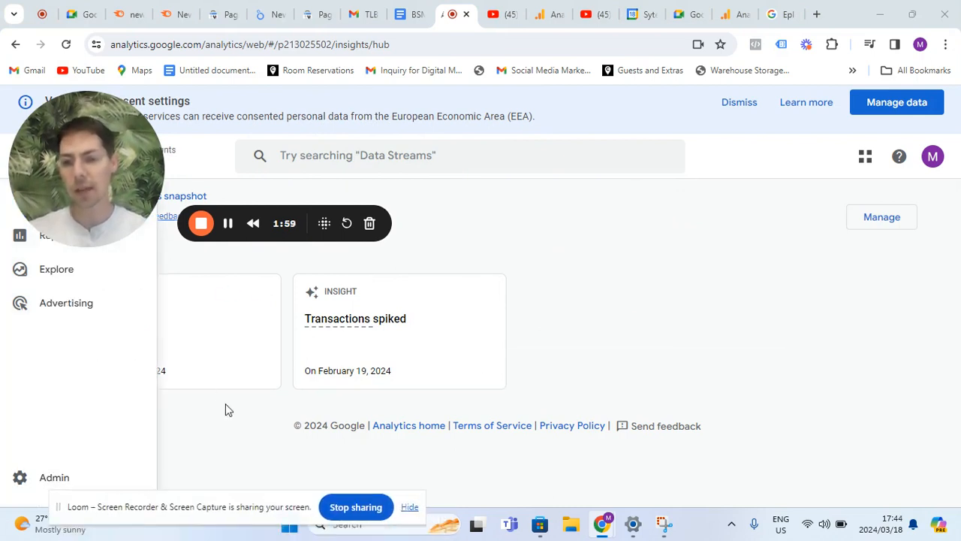
left_click(882, 218)
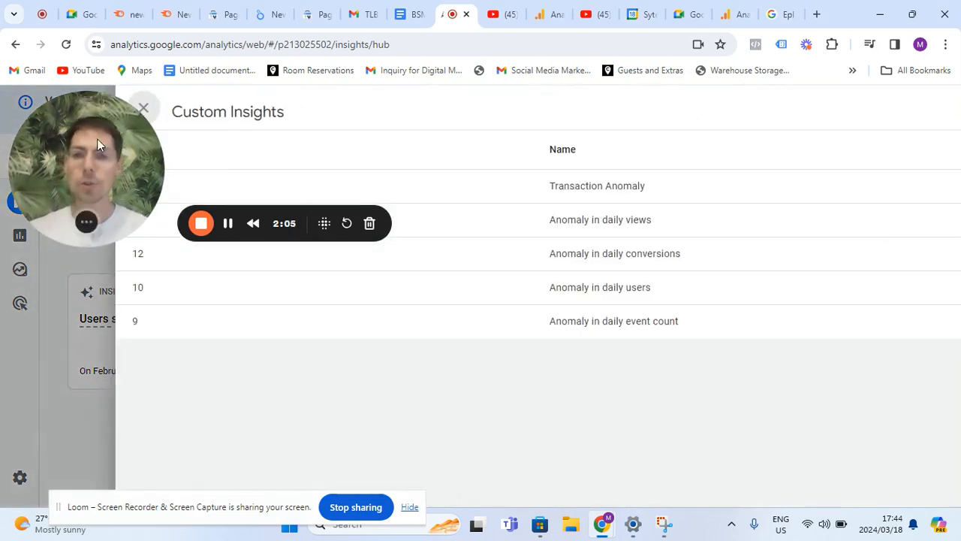
left_click_drag(97, 138, 851, 381)
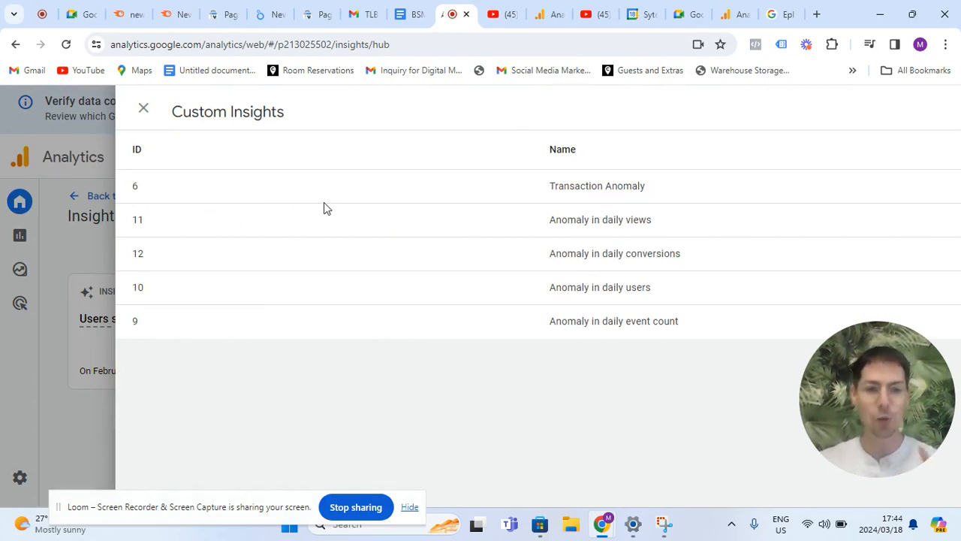
Switch to the Syte - GA4 property and open its suggested custom insights.
left_click(548, 12)
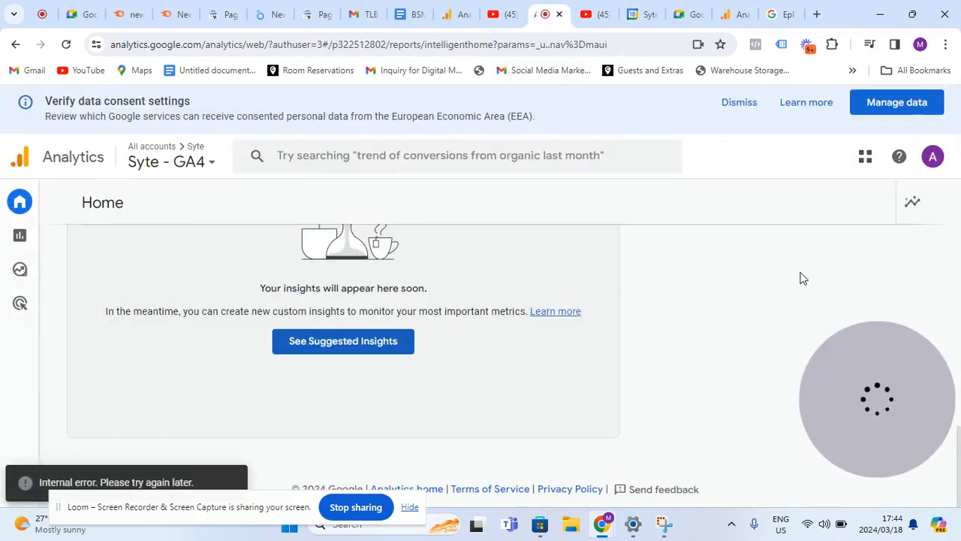
scroll(796, 276, "up", 3)
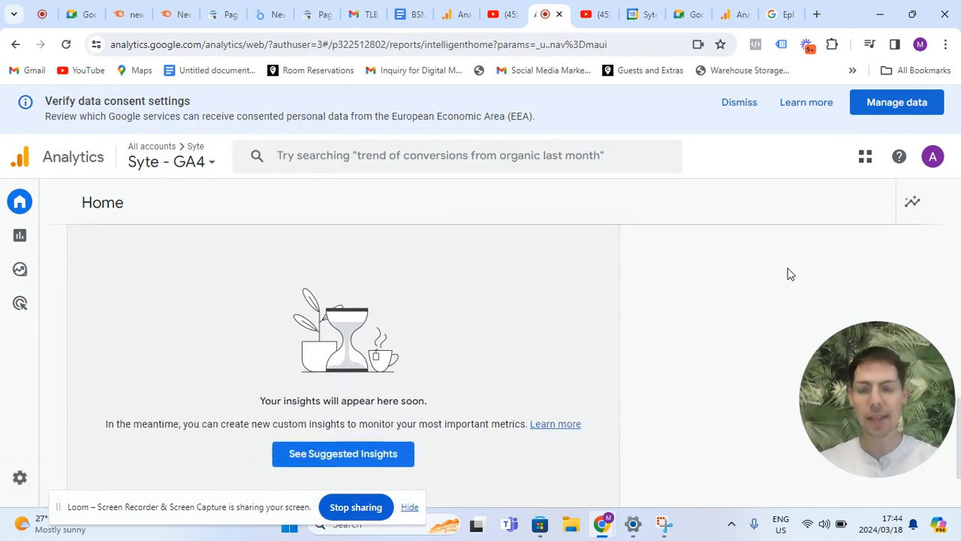
scroll(789, 273, "down", 1)
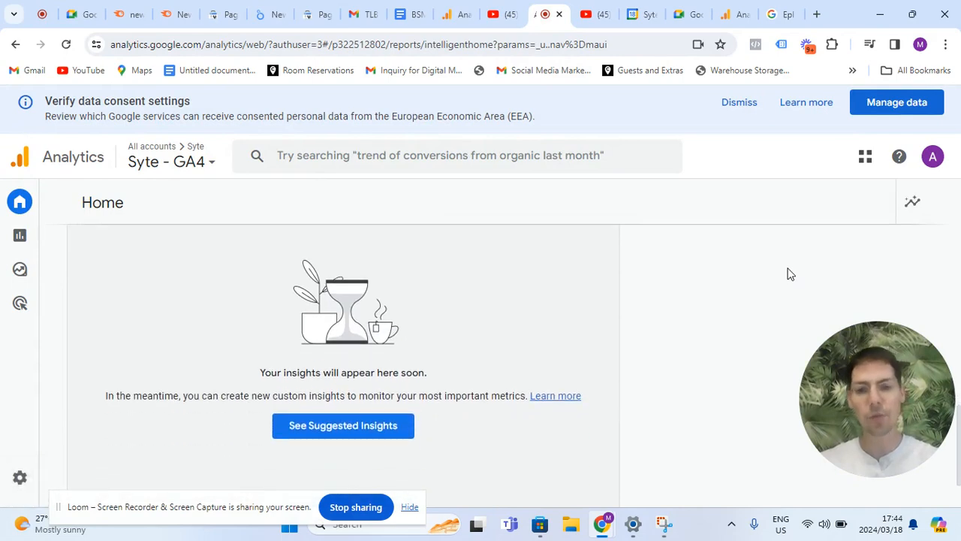
left_click(391, 426)
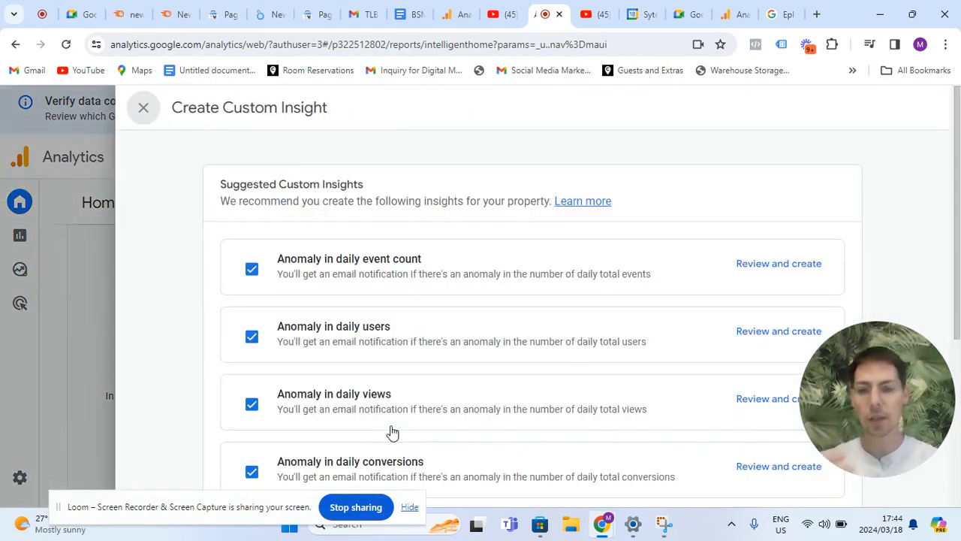
Review the suggested custom insights, from the daily event count anomaly to the daily revenue anomaly.
left_click_drag(889, 410, 815, 169)
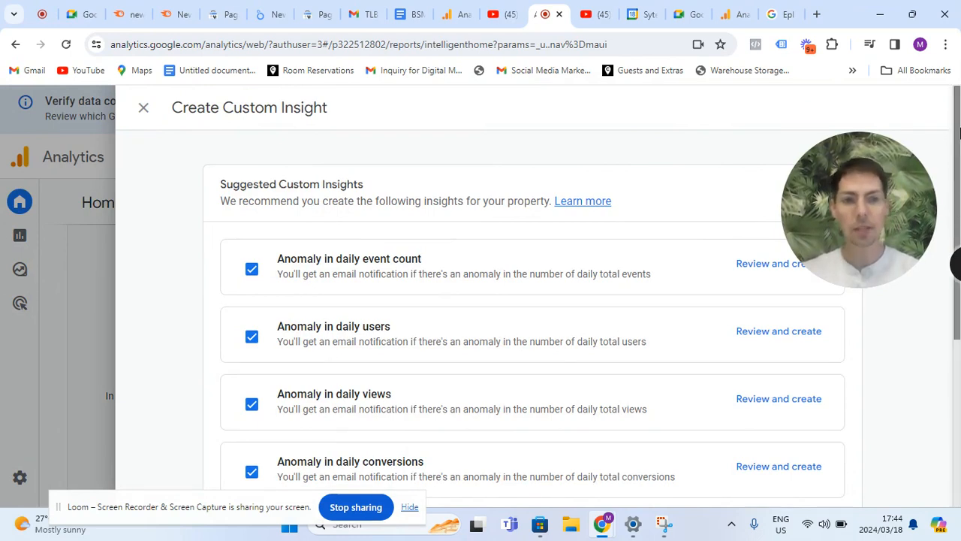
right_click(960, 132)
left_click(960, 131)
left_click_drag(960, 131, 958, 235)
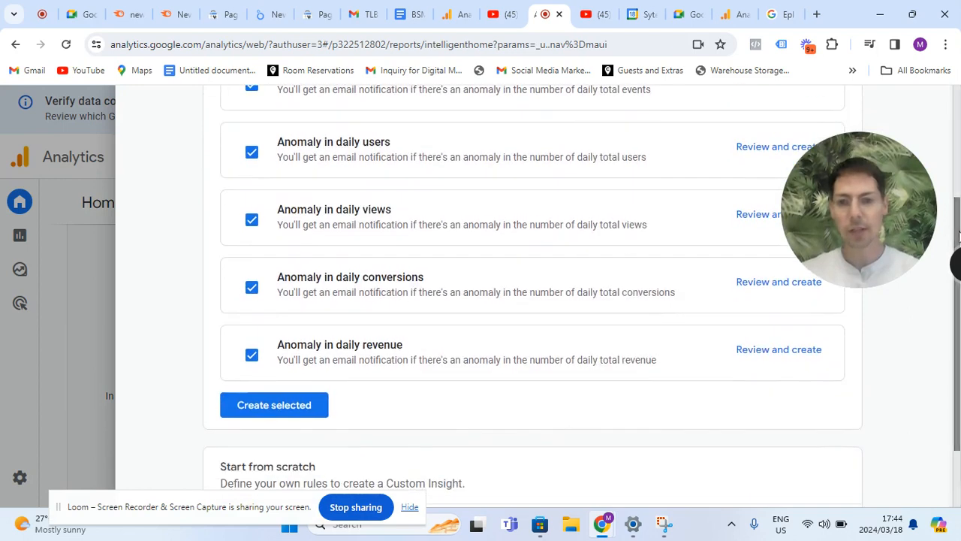
left_click(230, 413)
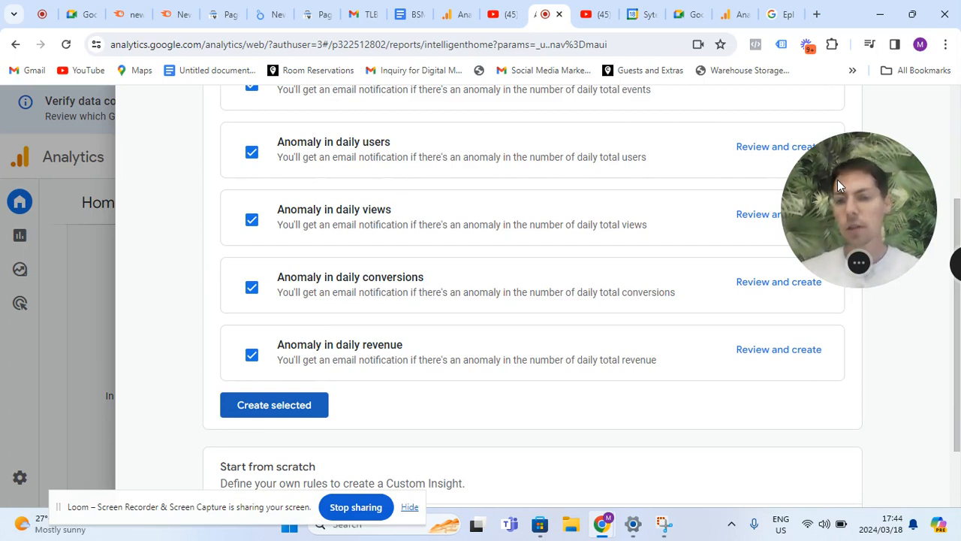
left_click_drag(836, 178, 113, 138)
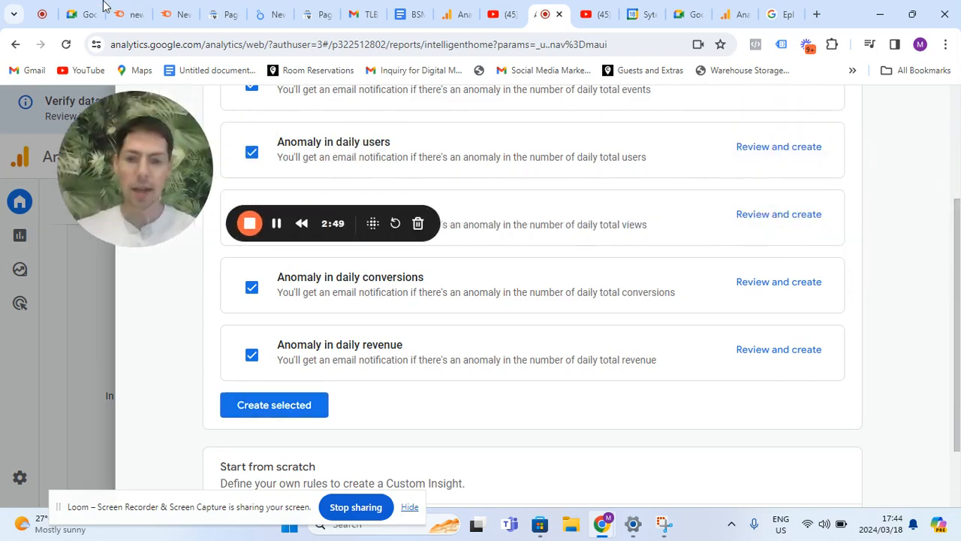
Start a new custom insight from scratch and go to its conditions.
scroll(958, 315, "down", 2)
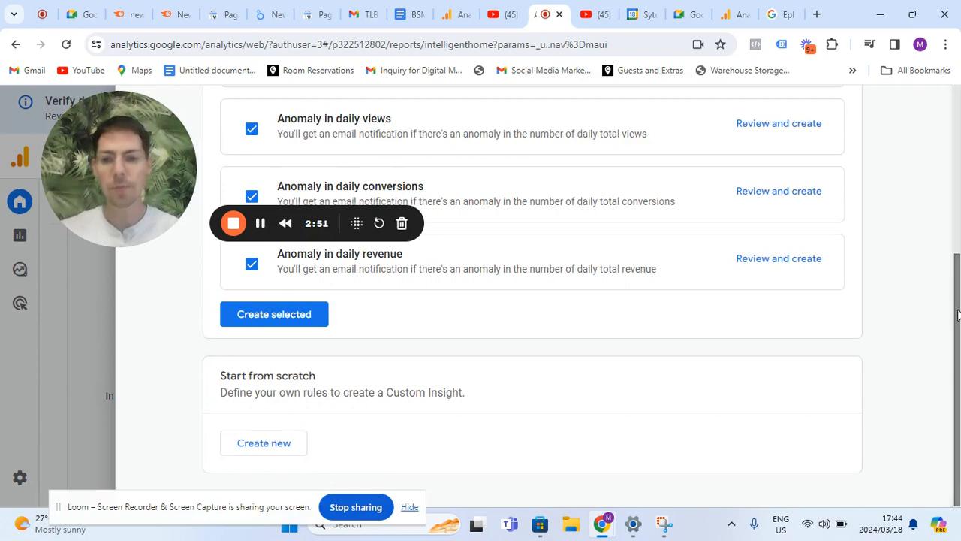
left_click(256, 444)
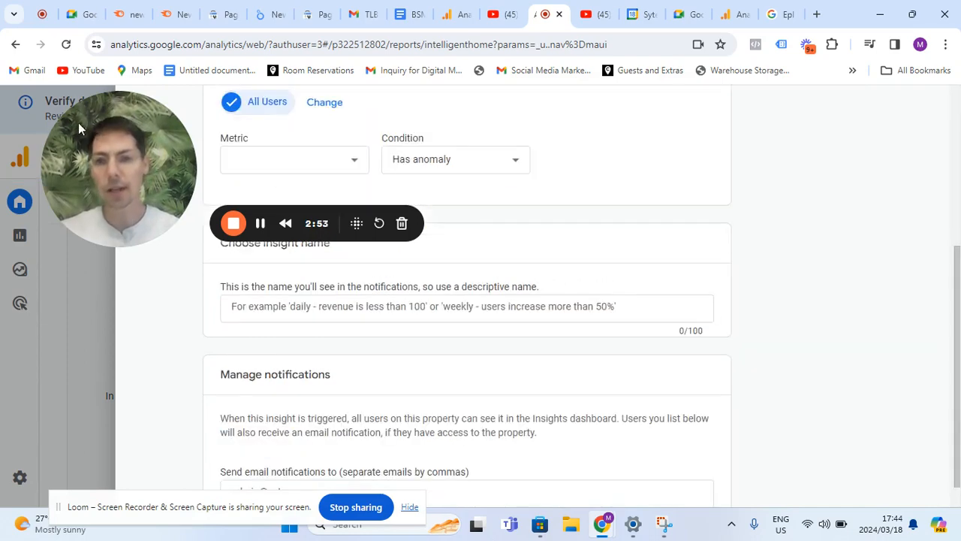
left_click_drag(76, 124, 685, 421)
scroll(937, 224, "up", 3)
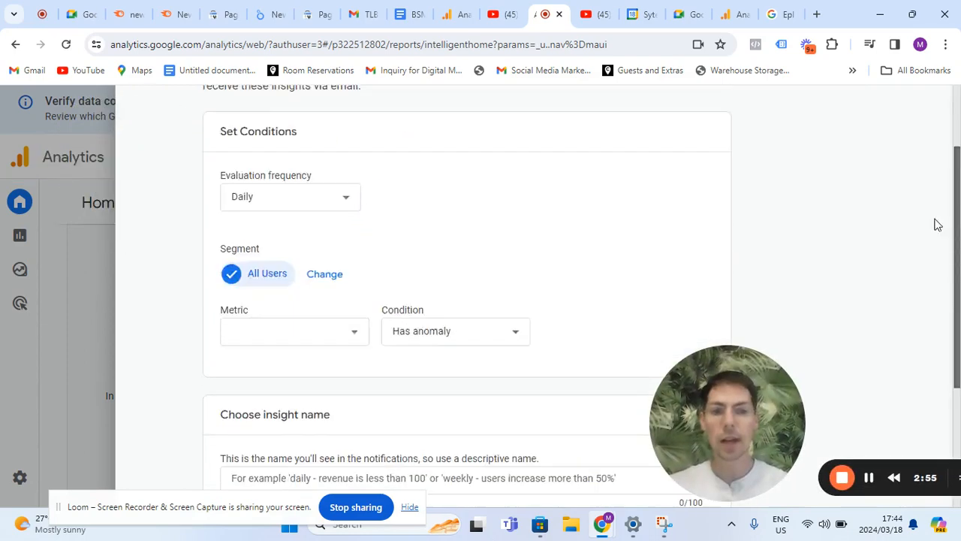
scroll(938, 224, "up", 2)
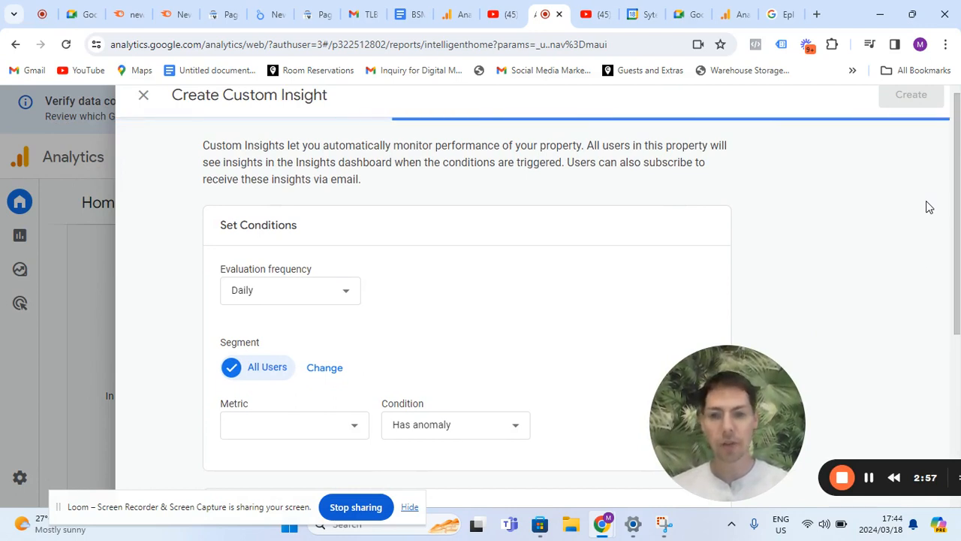
Examine the evaluation frequency choices for the new insight, leaving it on Daily.
left_click(333, 291)
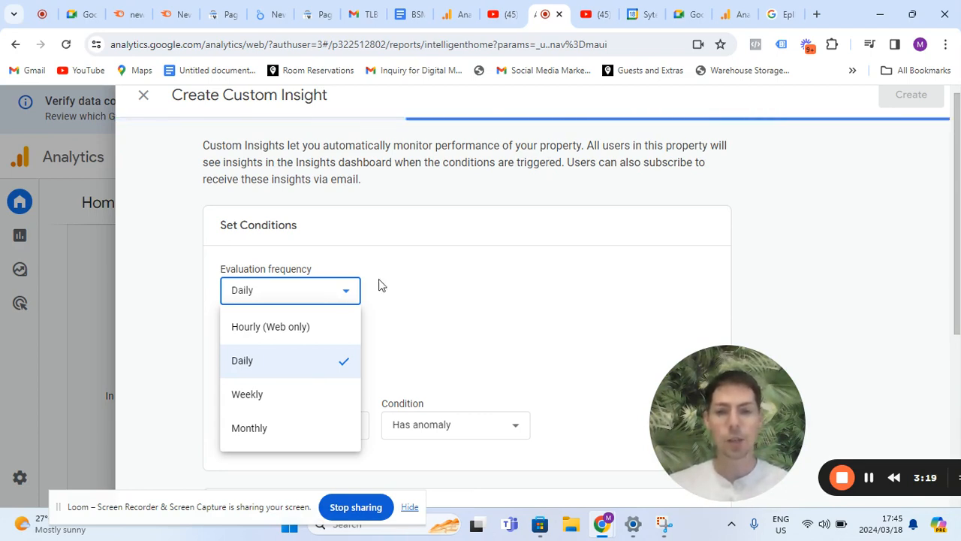
left_click(457, 287)
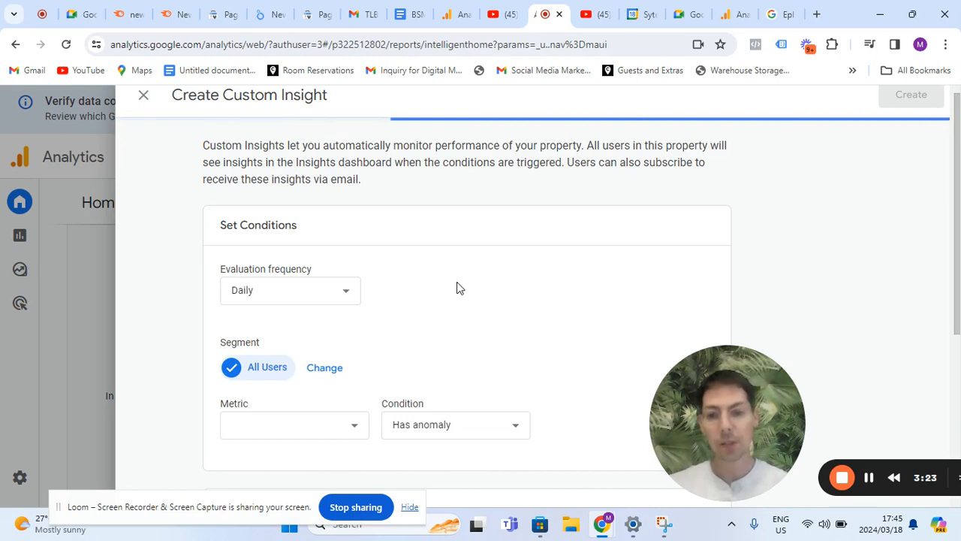
left_click(326, 423)
left_click(326, 422)
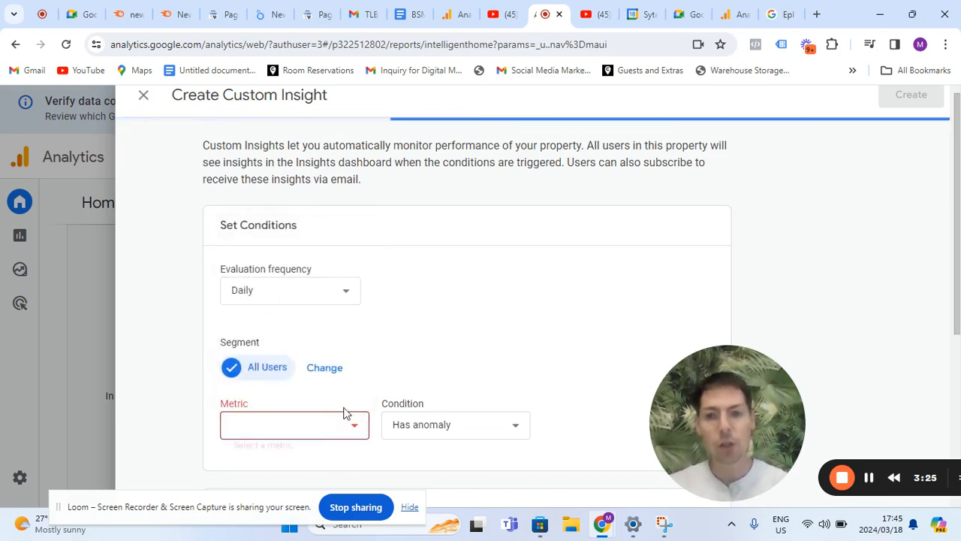
left_click(290, 293)
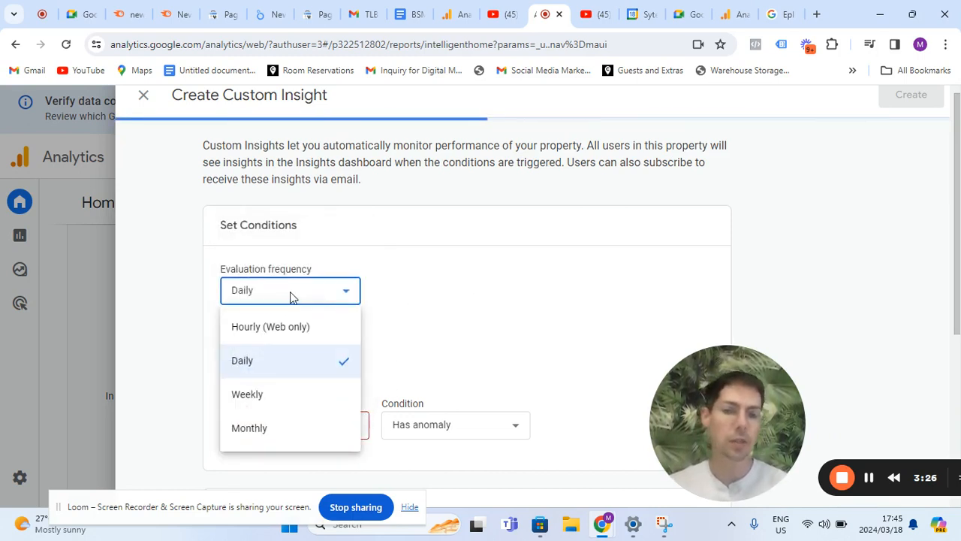
left_click(404, 306)
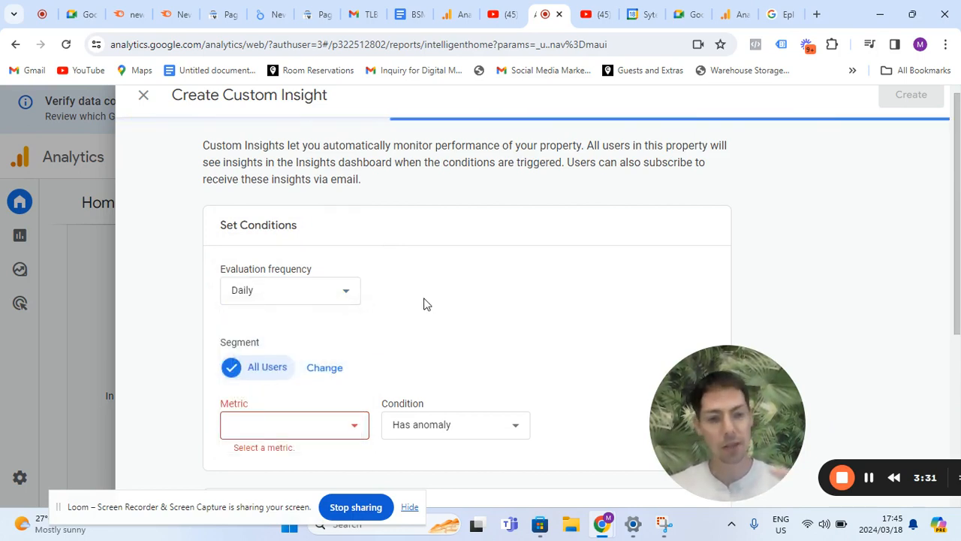
Examine the metrics and condition types offered for the new insight without changing them.
left_click_drag(958, 284, 960, 325)
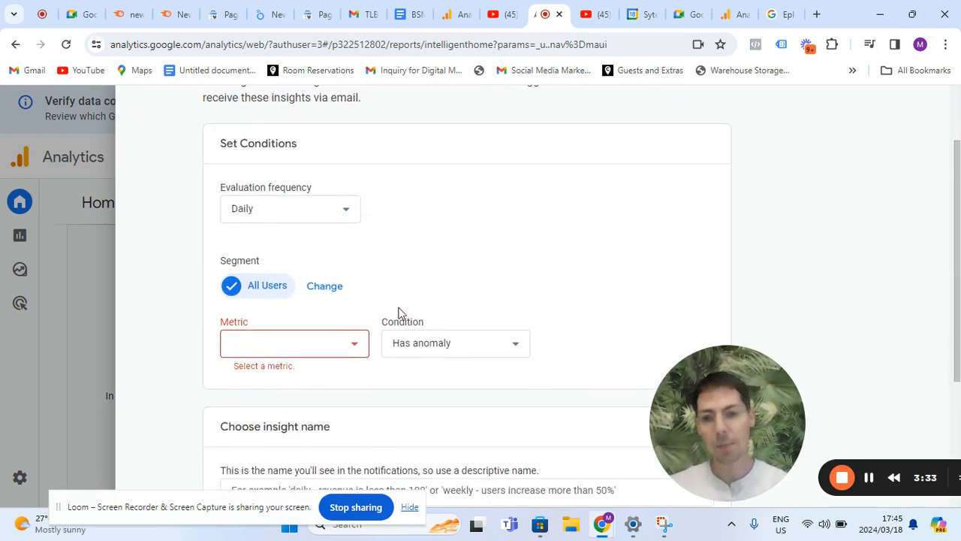
left_click(333, 348)
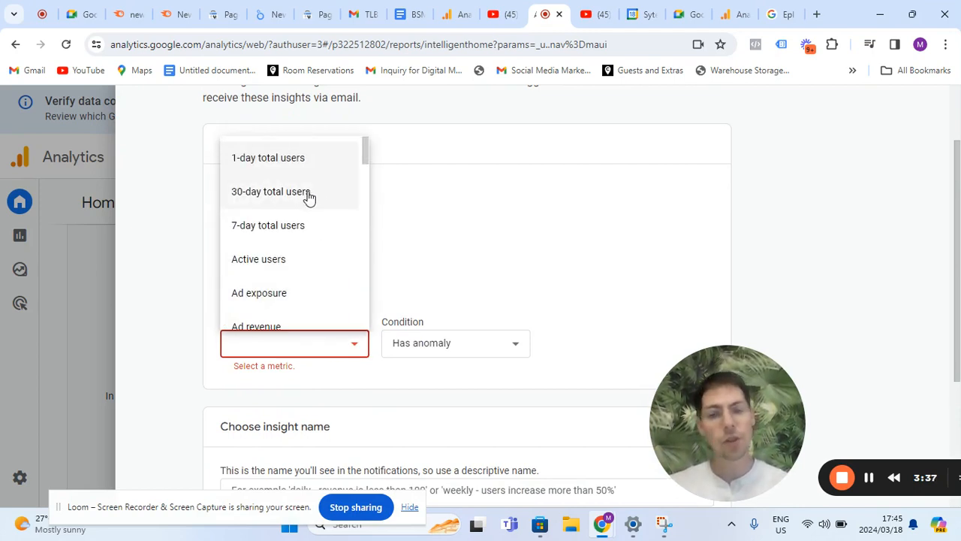
left_click(432, 240)
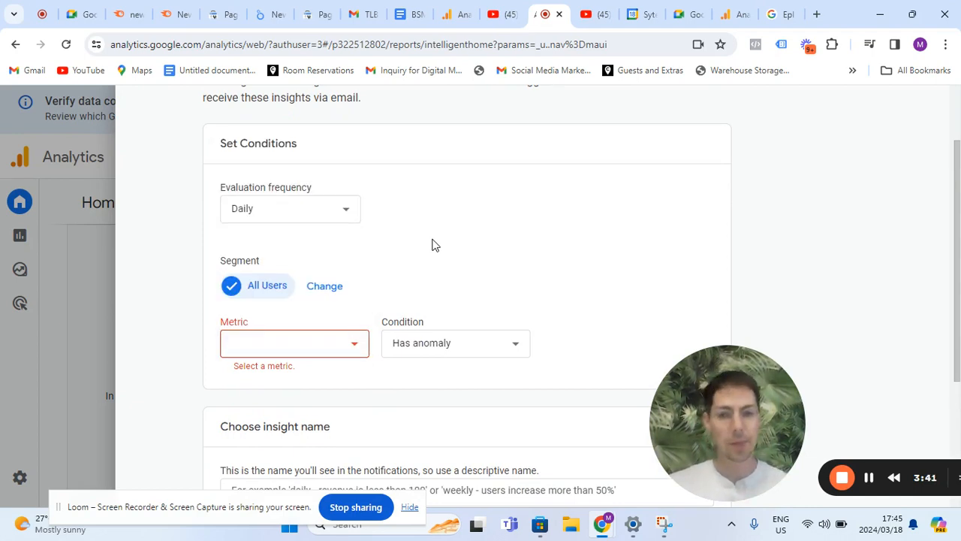
left_click(479, 339)
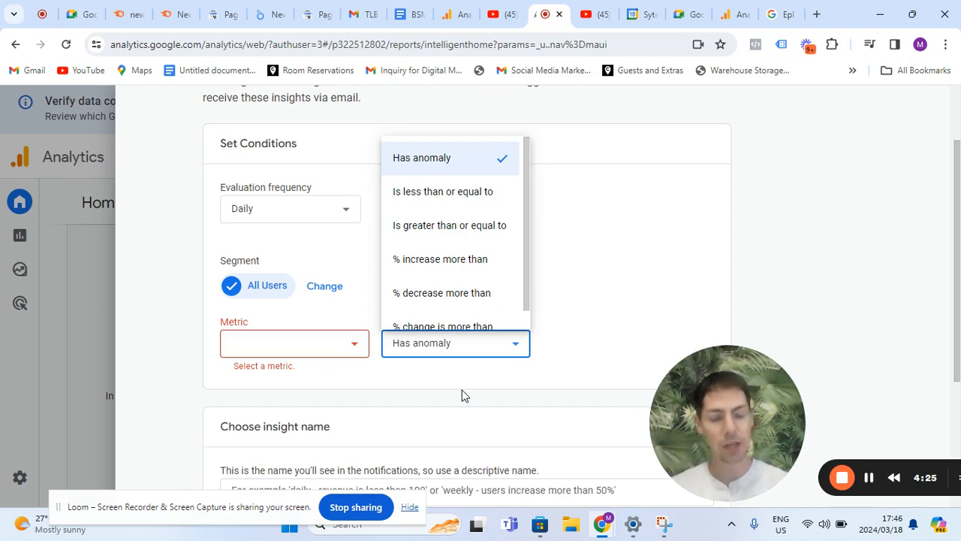
left_click(262, 356)
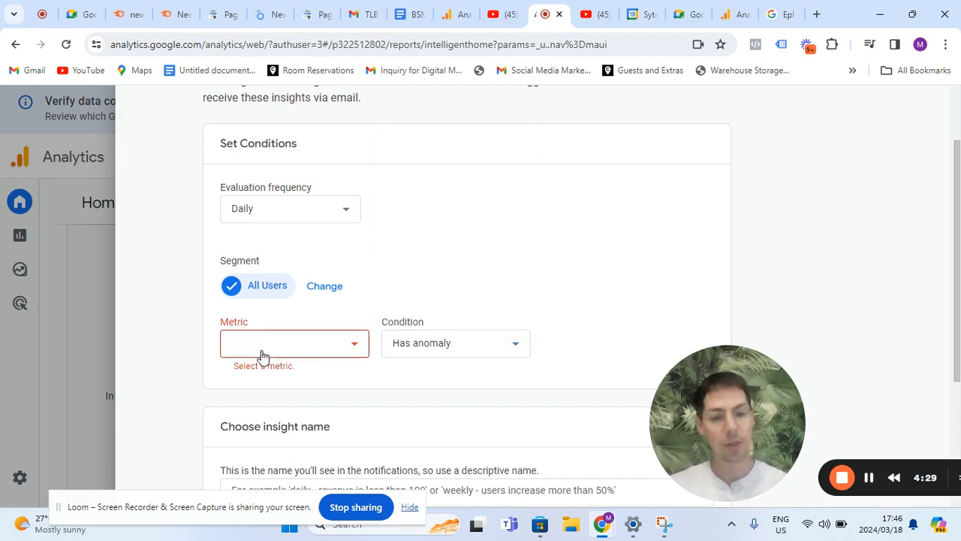
Check the insight name and email notification settings, and go over the frequency and metric choices again.
left_click_drag(959, 275, 958, 383)
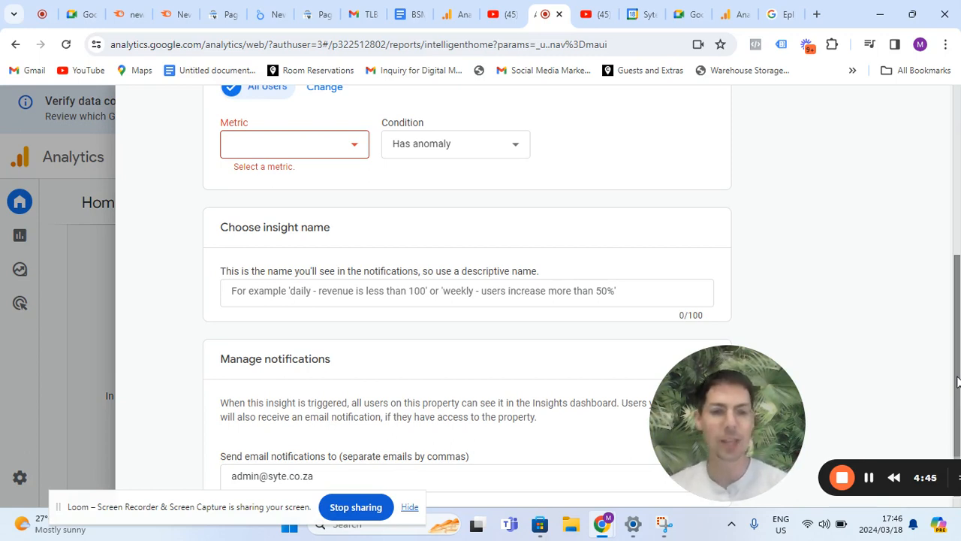
left_click_drag(958, 382, 944, 236)
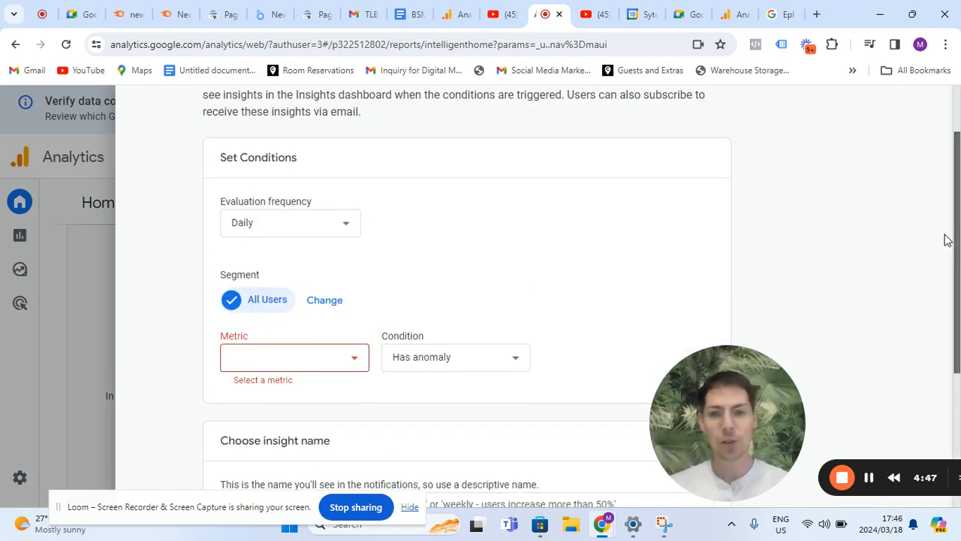
left_click(258, 225)
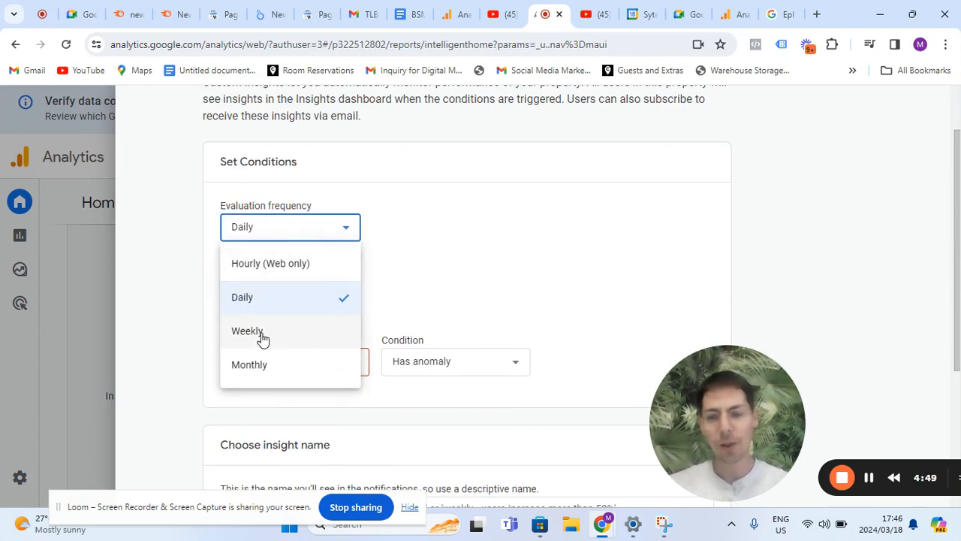
left_click(468, 280)
left_click(319, 353)
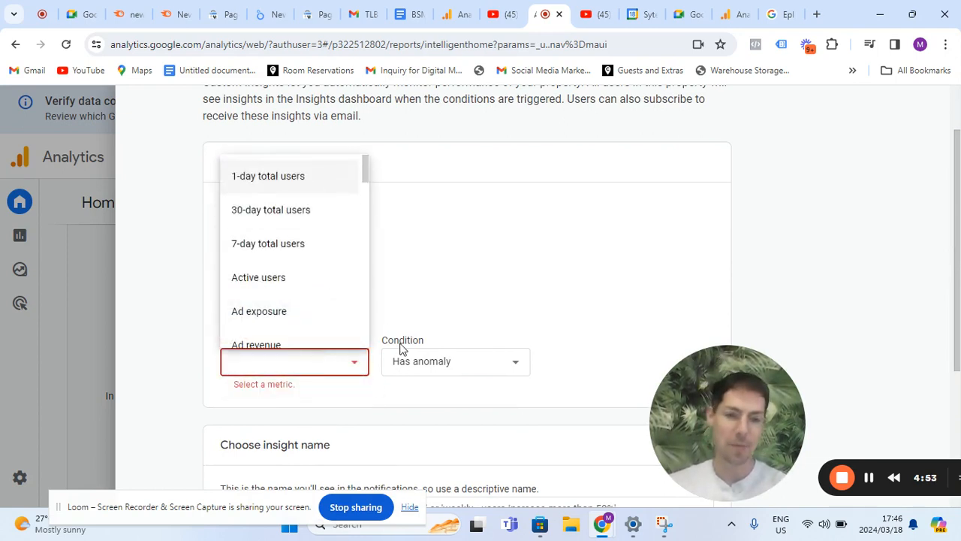
left_click(408, 320)
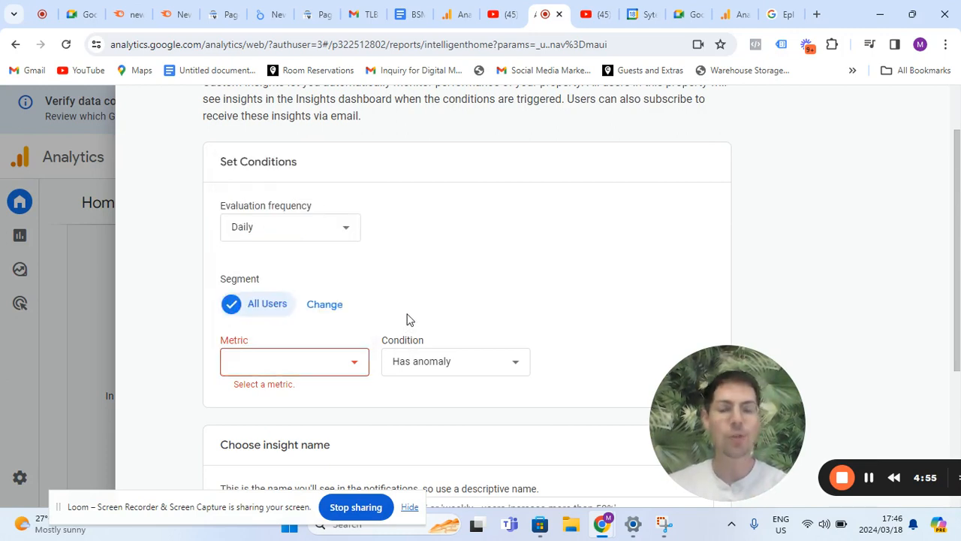